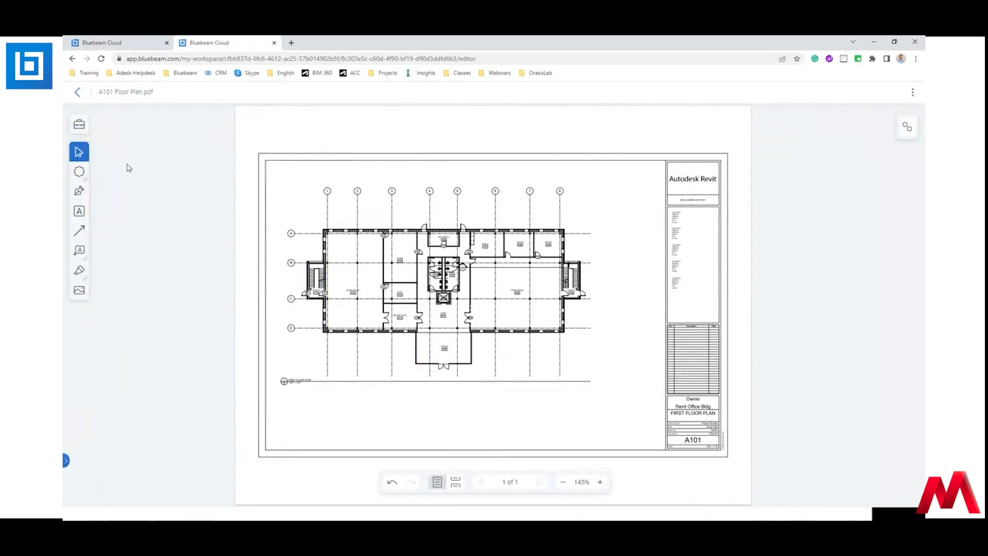
Open the Bluebeam Cloud project from the list of projects.
{"action": "left_click", "coordinate": [136, 47]}
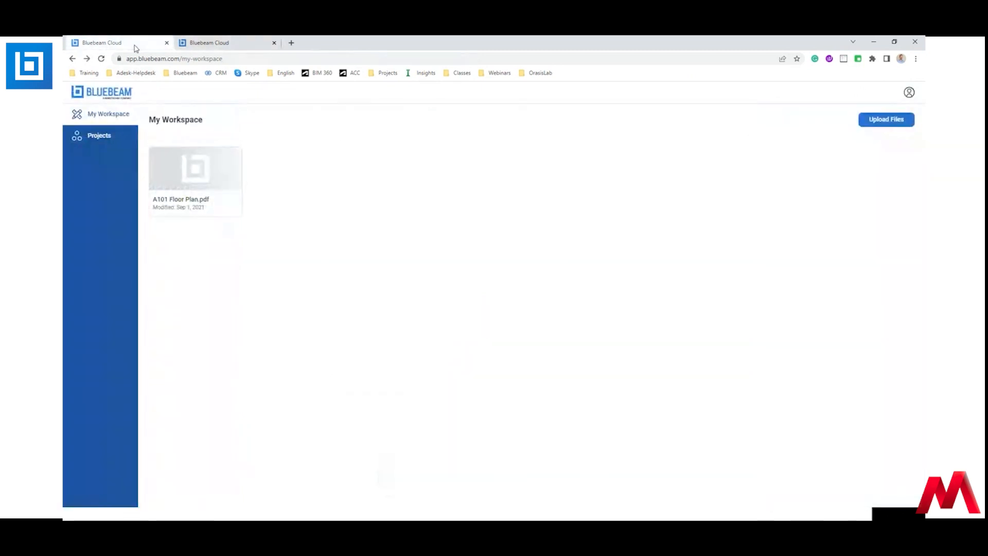
{"action": "left_click", "coordinate": [101, 136]}
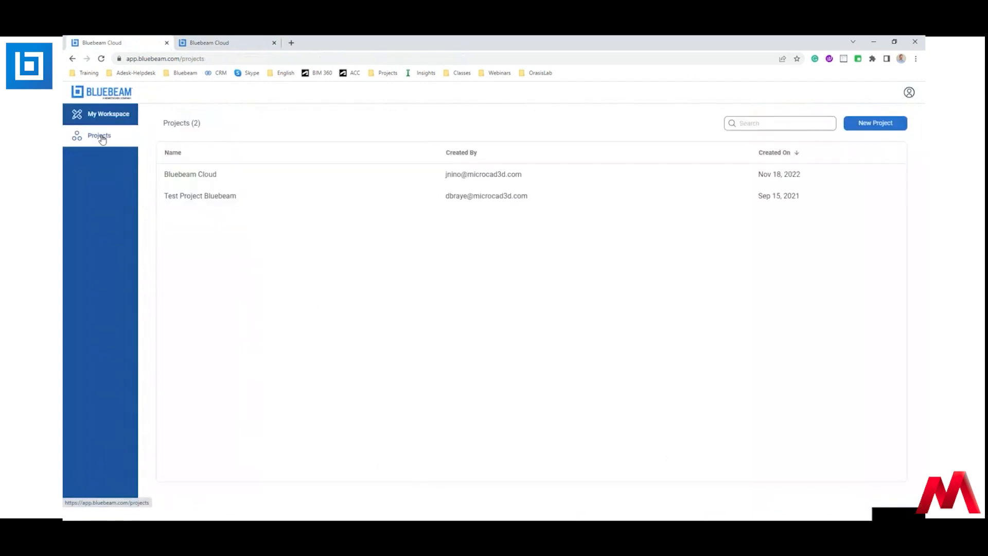
{"action": "left_click", "coordinate": [195, 178]}
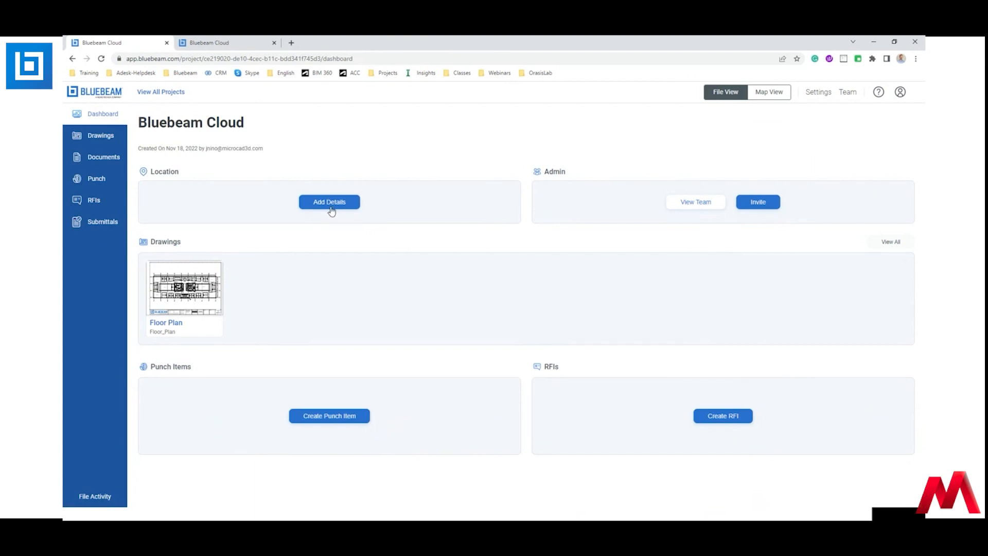
Examine the user invitation form with the Viewer permission level, and close it without inviting anyone.
{"action": "left_click", "coordinate": [700, 207]}
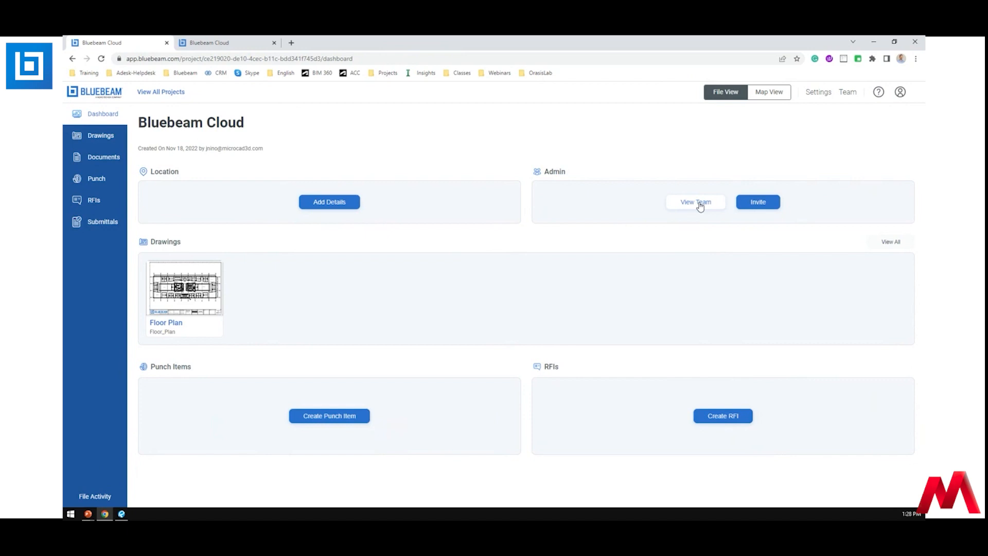
{"action": "left_click", "coordinate": [743, 208]}
{"action": "left_click", "coordinate": [509, 257]}
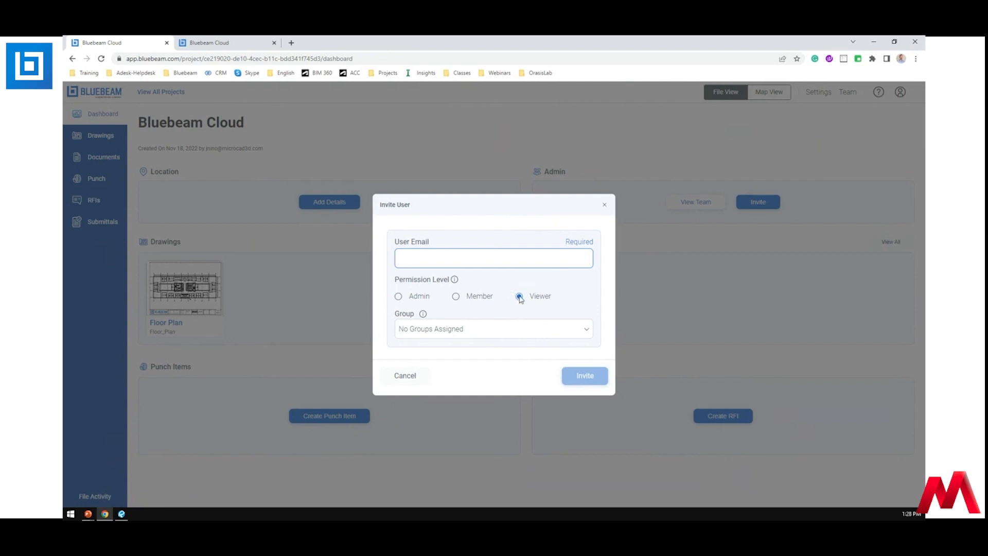
{"action": "left_click", "coordinate": [605, 205]}
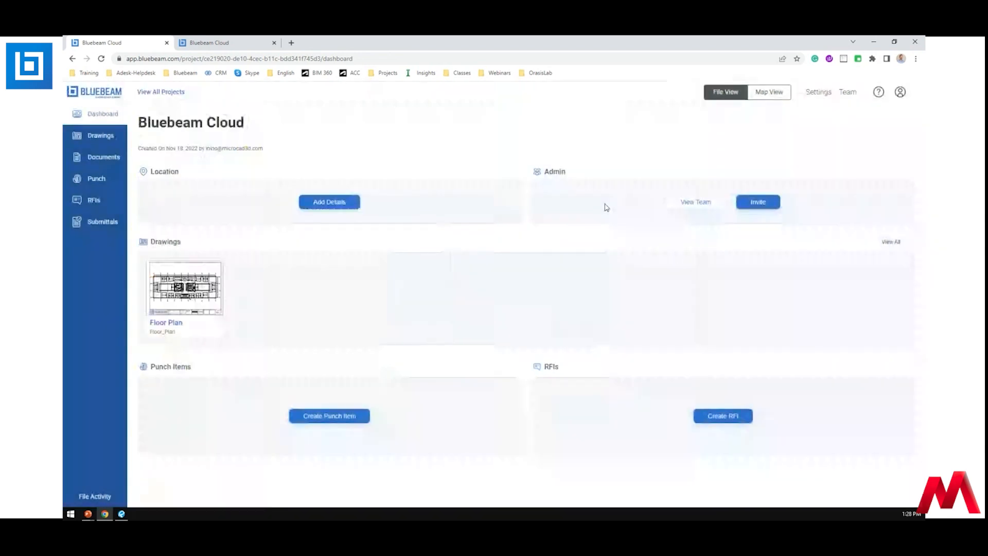
Look through the project's Drawings, Documents, Punch, RFIs and Submittals sections, plus its settings and integrations.
{"action": "left_click", "coordinate": [109, 137]}
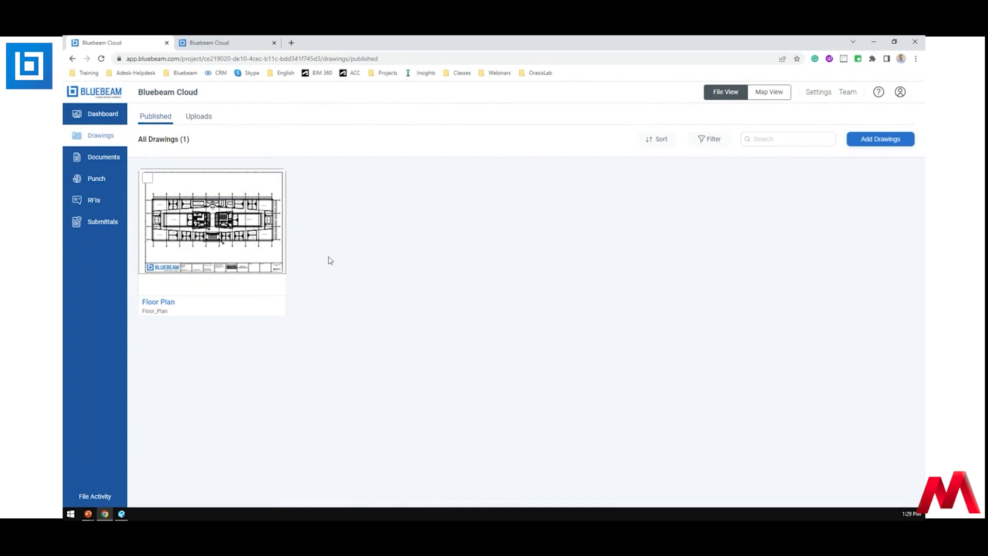
{"action": "left_click", "coordinate": [112, 162]}
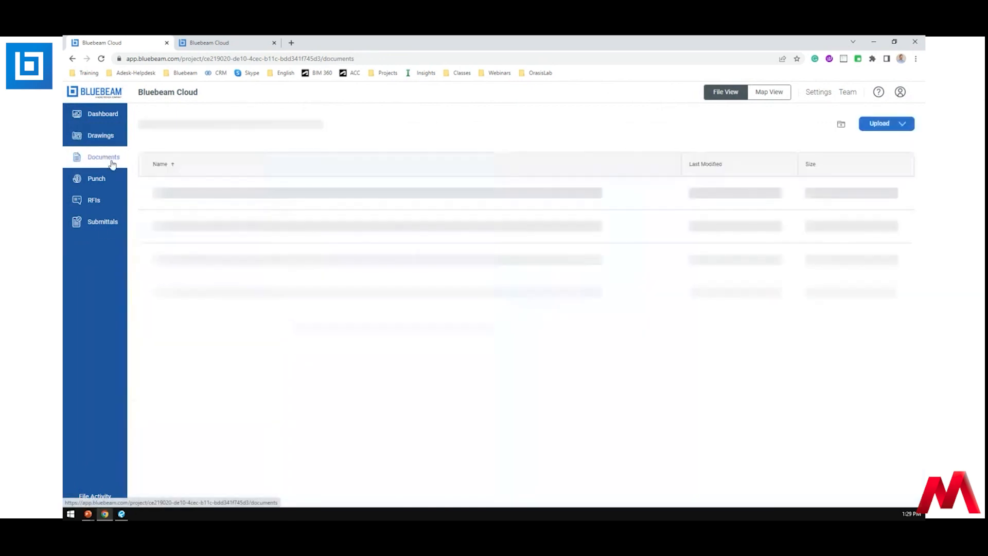
{"action": "left_click", "coordinate": [97, 185]}
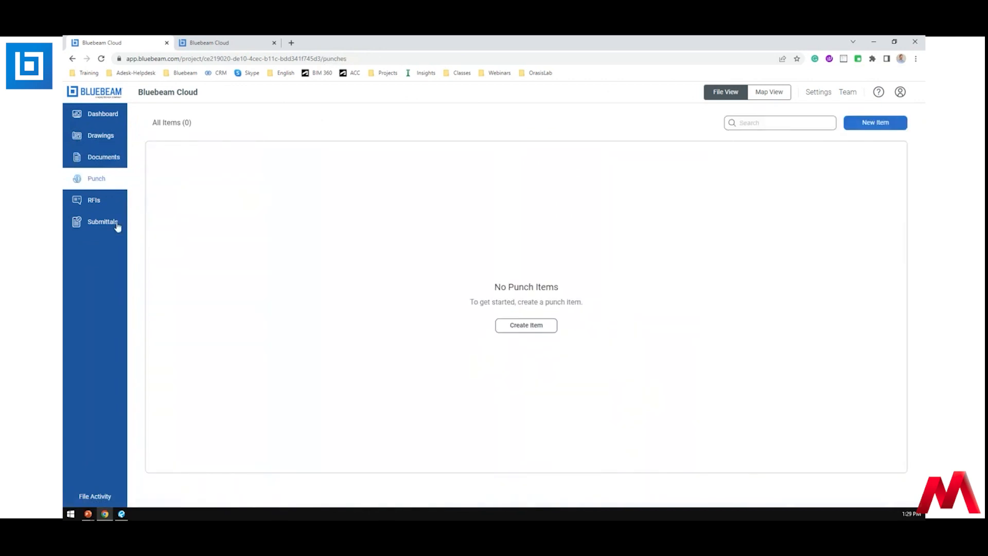
{"action": "left_click", "coordinate": [96, 207]}
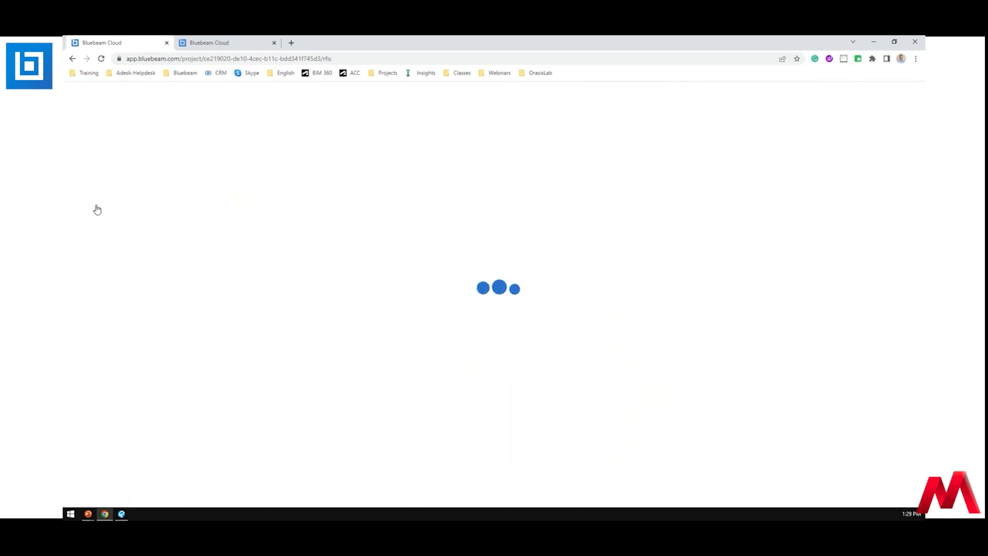
{"action": "left_click", "coordinate": [102, 222]}
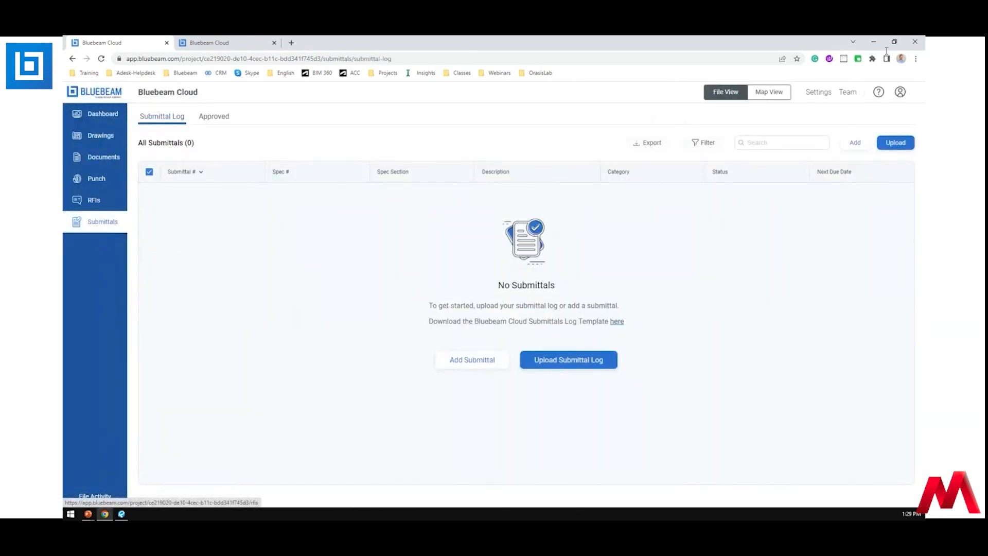
{"action": "left_click", "coordinate": [818, 94]}
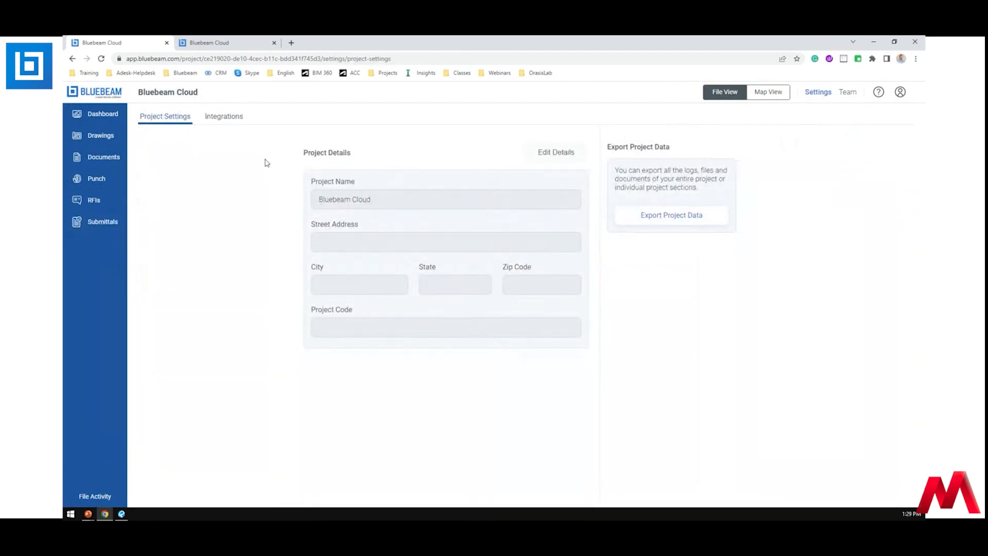
{"action": "left_click", "coordinate": [222, 123]}
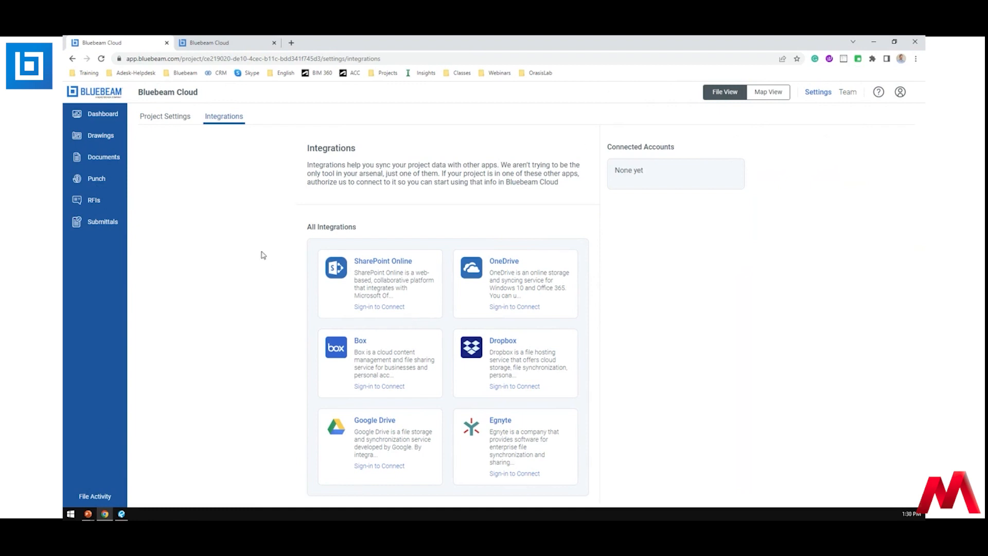
On the A101 floor plan, draw a closed cloud markup around the grid bubbles 1 and 2 above the building.
{"action": "left_click", "coordinate": [213, 47]}
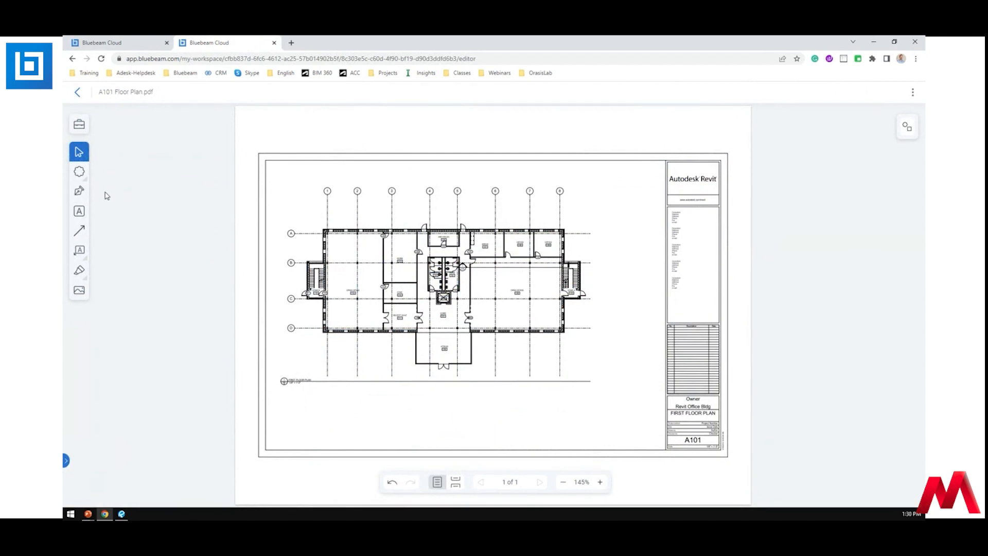
{"action": "left_click", "coordinate": [79, 175]}
{"action": "left_click", "coordinate": [302, 175]}
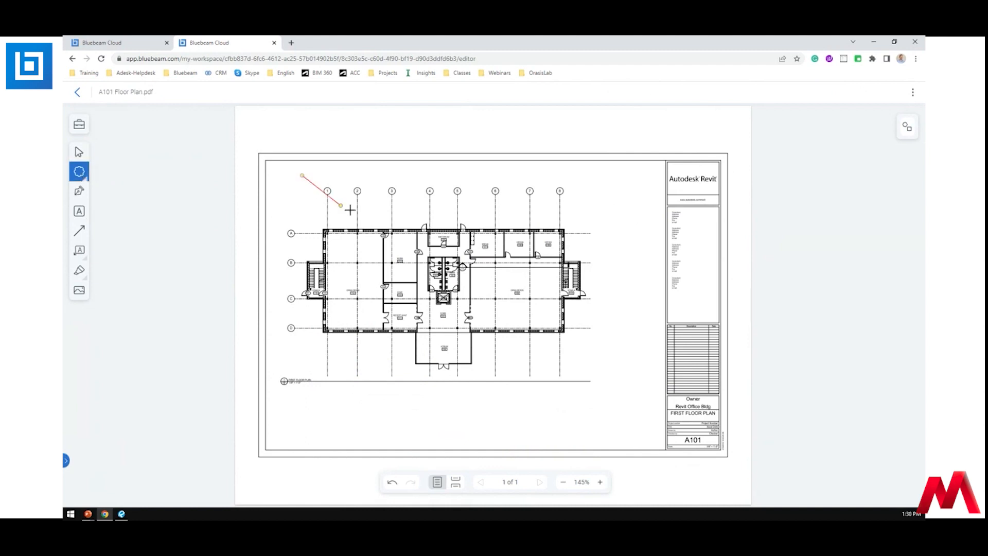
{"action": "left_click", "coordinate": [371, 175]}
{"action": "left_click", "coordinate": [374, 205]}
{"action": "left_click", "coordinate": [344, 211]}
{"action": "left_click", "coordinate": [310, 207]}
{"action": "left_click", "coordinate": [302, 175]}
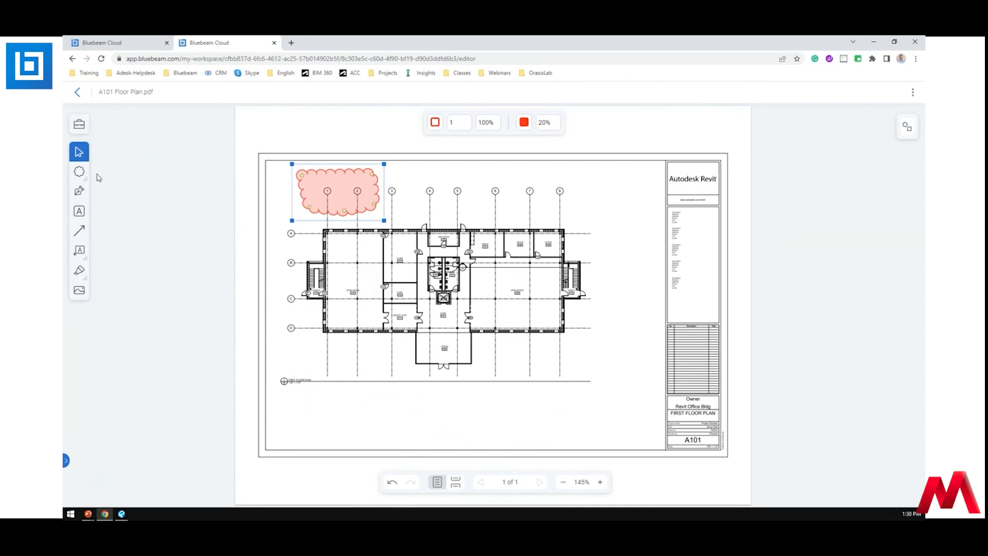
Draw a rectangle markup around grid bubbles 4 and 5, and a rectangular Vector Pen shape around grid bubble 8.
{"action": "left_click", "coordinate": [79, 171]}
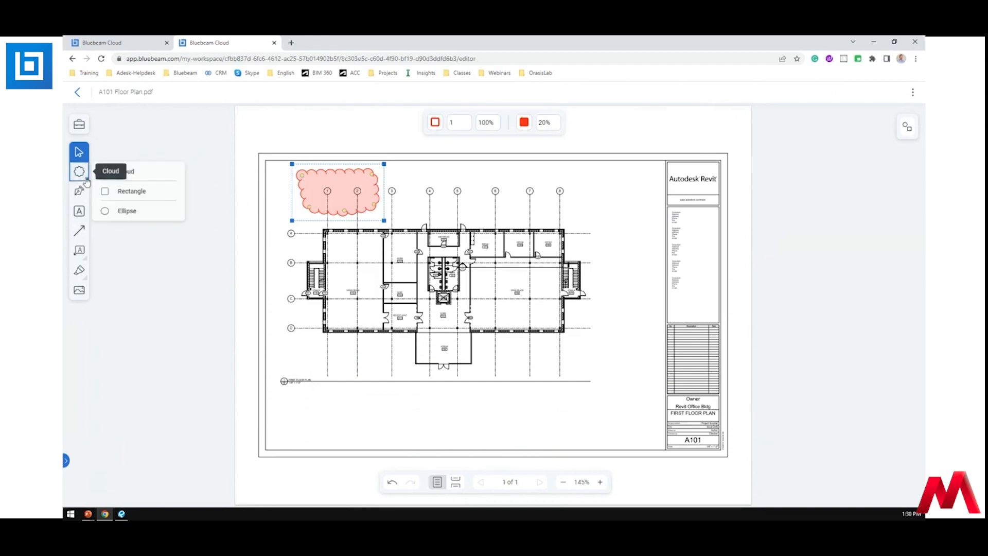
{"action": "left_click", "coordinate": [140, 196]}
{"action": "left_click_drag", "start_coordinate": [414, 175], "coordinate": [480, 210]}
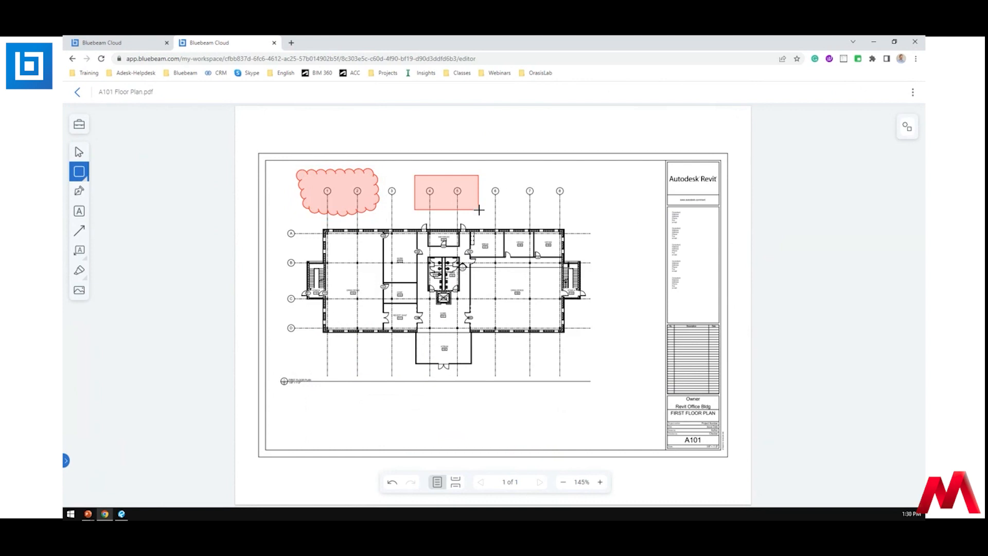
{"action": "left_click", "coordinate": [81, 191]}
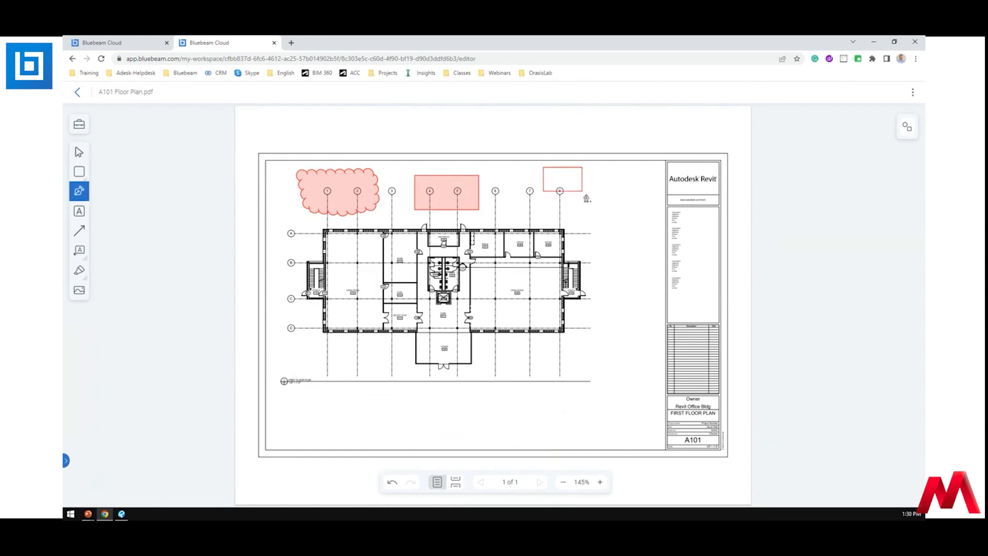
{"action": "left_click_drag", "start_coordinate": [568, 186], "coordinate": [606, 208]}
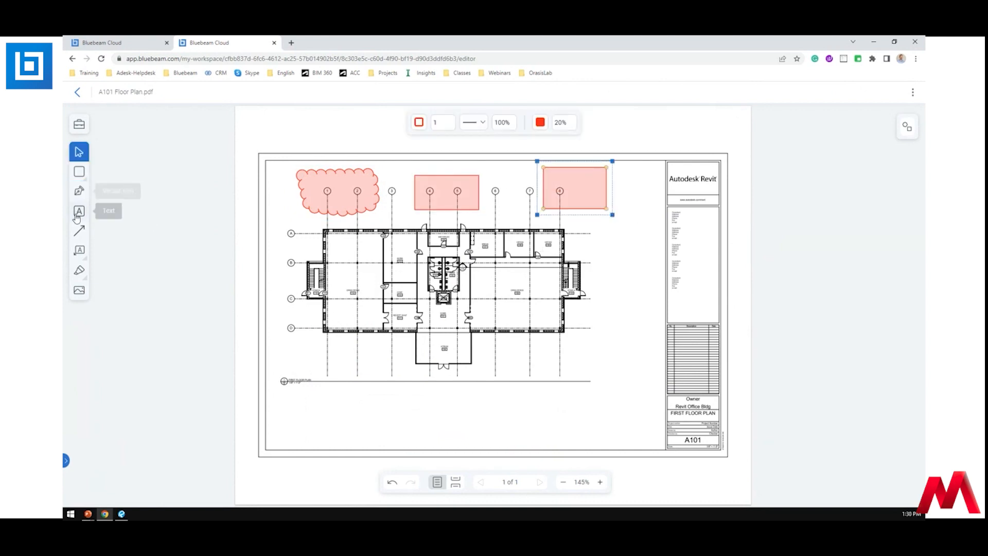
{"action": "left_click", "coordinate": [79, 291]}
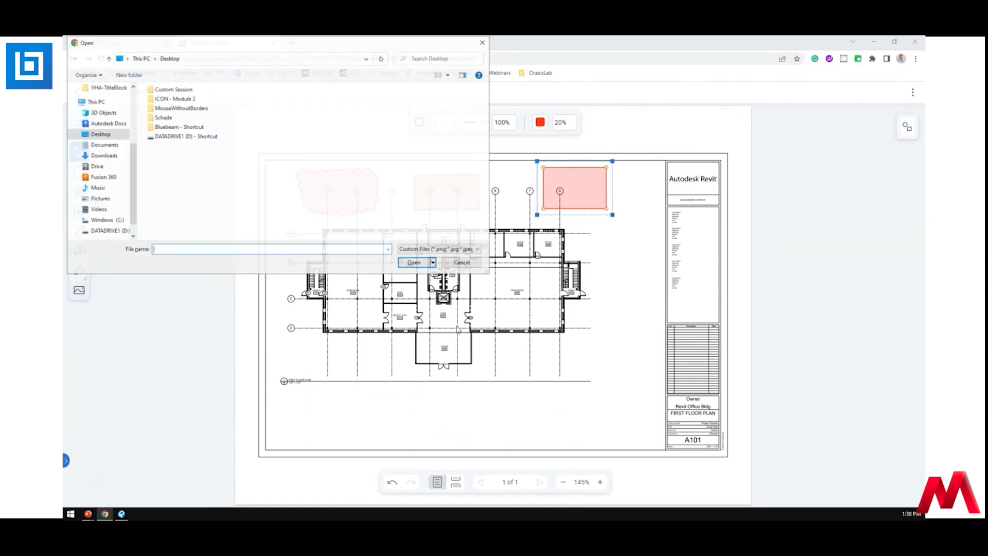
{"action": "left_click_drag", "start_coordinate": [353, 46], "coordinate": [537, 147]}
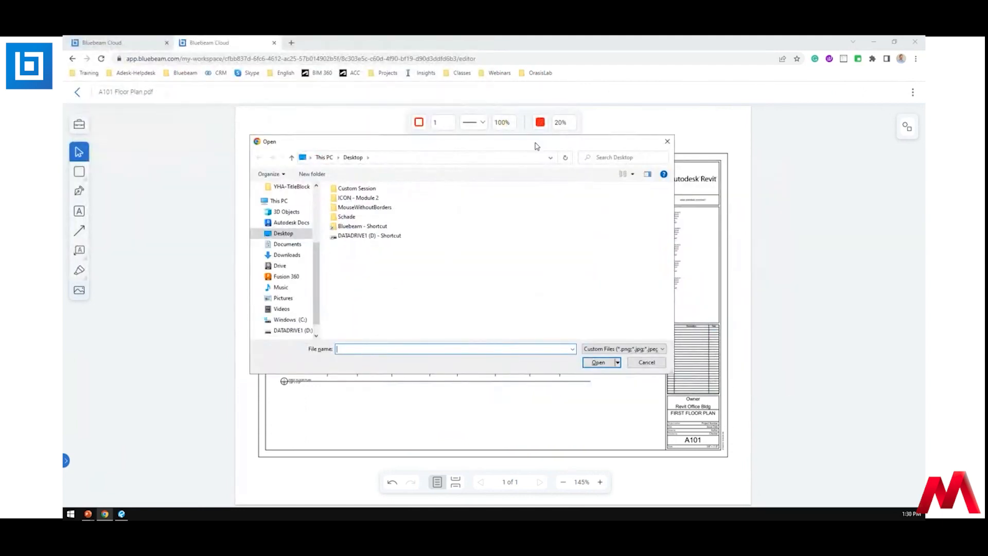
{"action": "left_click", "coordinate": [647, 362]}
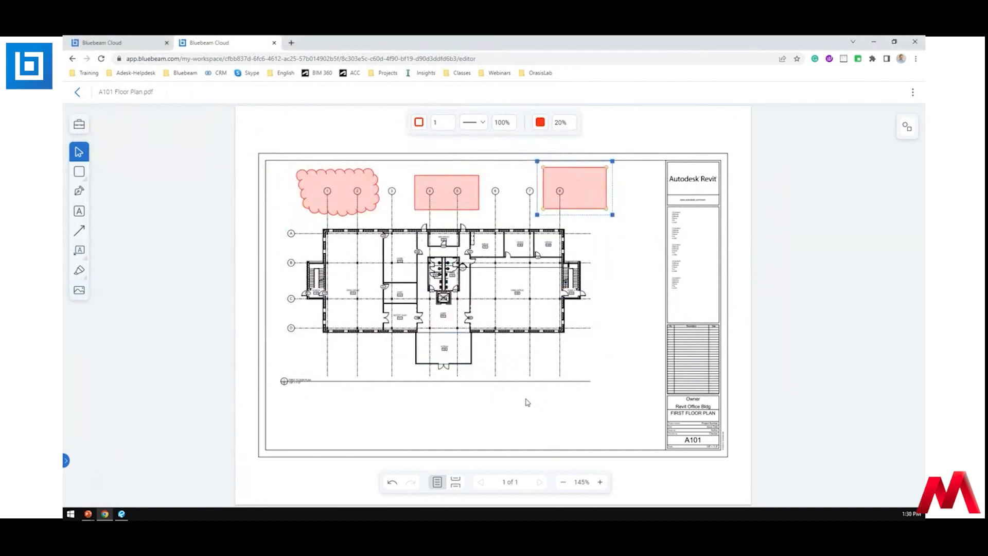
Show the list of markup shapes on the sheet and view the details of the Vector Pen markup.
{"action": "left_click", "coordinate": [458, 485]}
{"action": "left_click", "coordinate": [906, 127]}
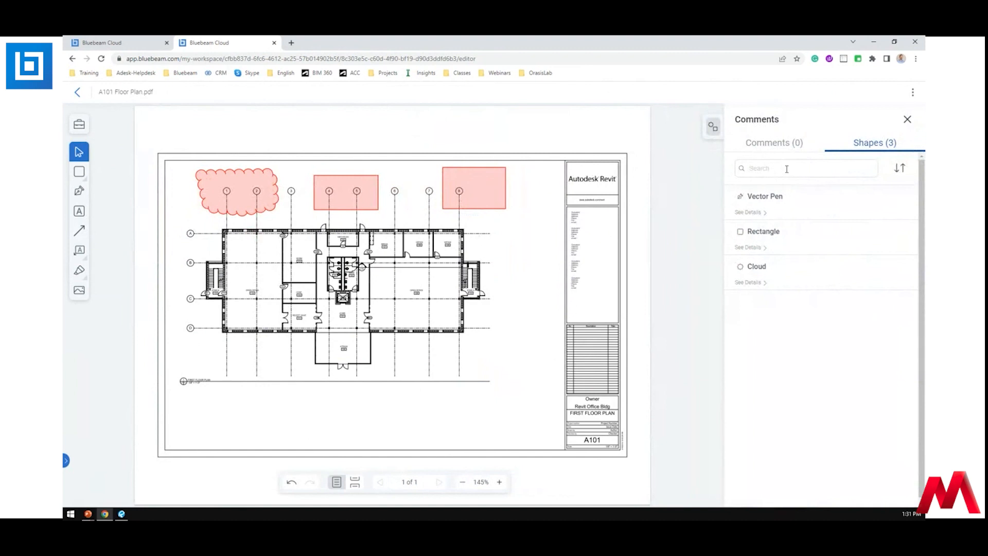
{"action": "left_click", "coordinate": [780, 216]}
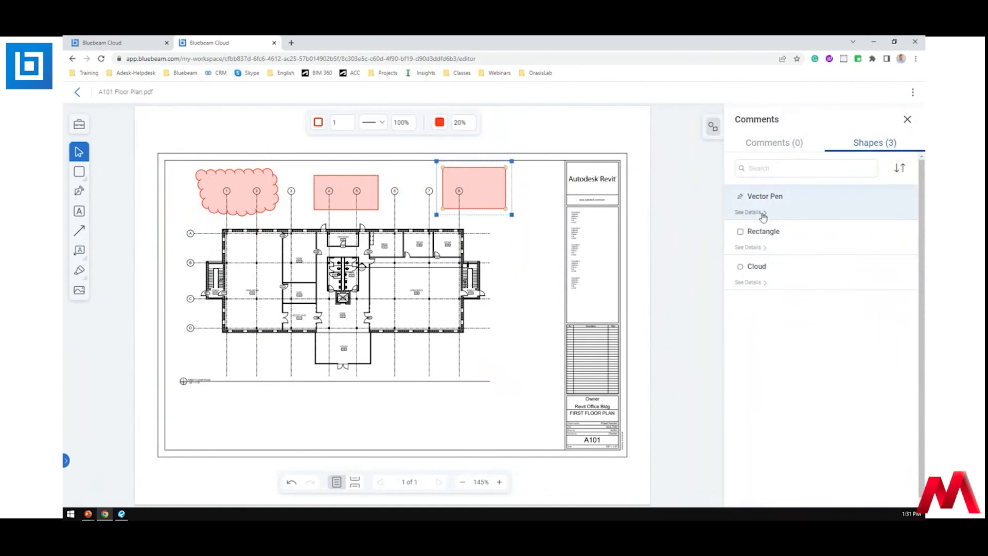
{"action": "left_click", "coordinate": [763, 215]}
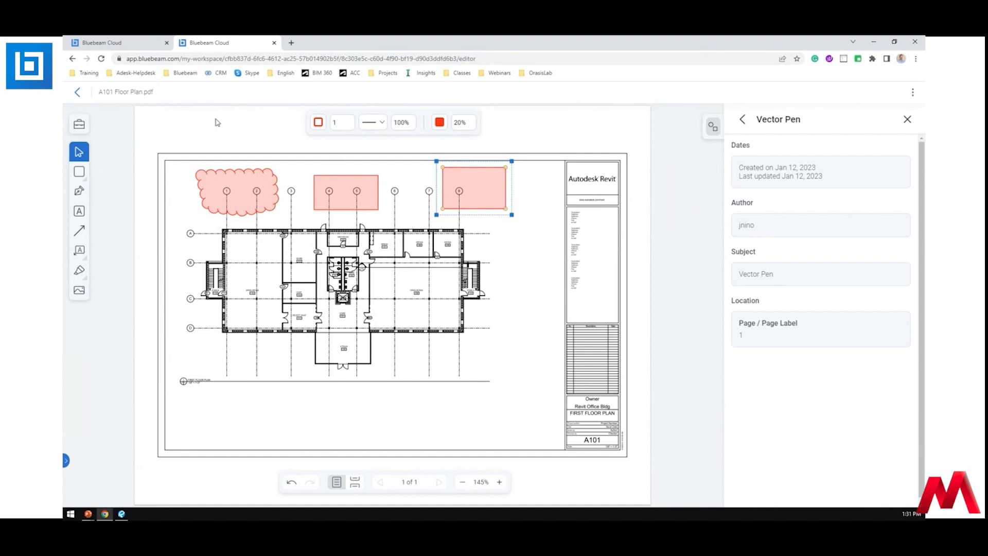
Open the Tool Chest and examine the supported and unsupported tools in the My Tools set.
{"action": "left_click", "coordinate": [80, 125]}
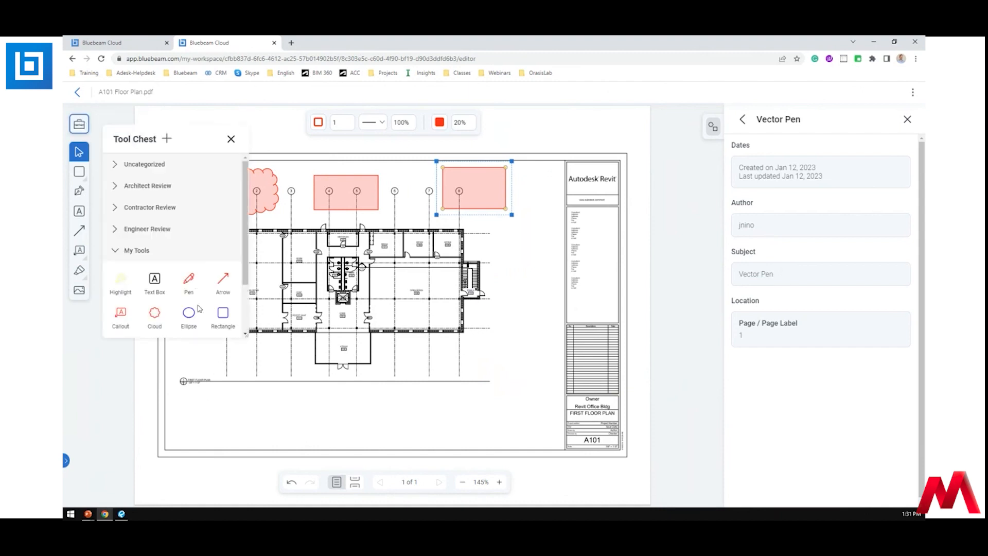
{"action": "scroll", "coordinate": [169, 267], "scroll_direction": "down", "scroll_amount": 2}
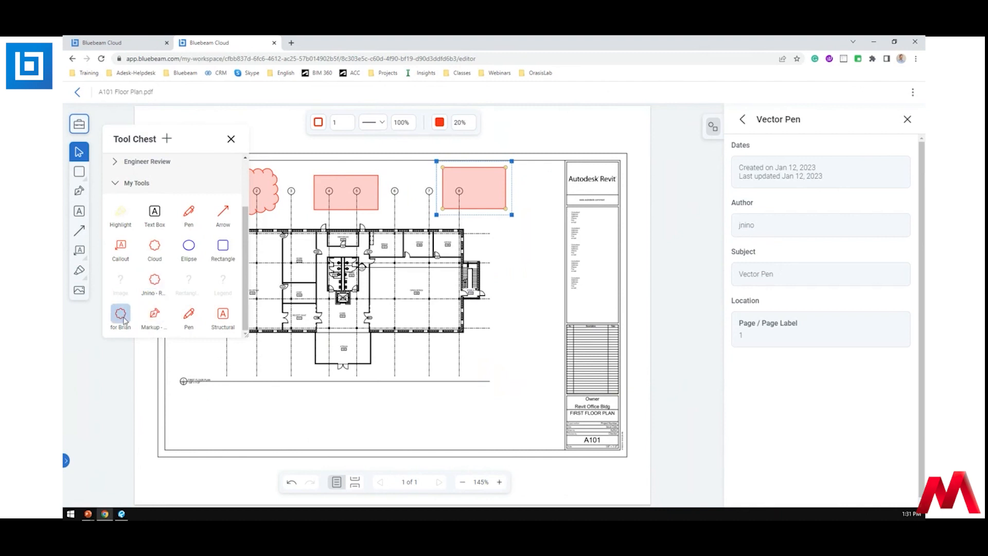
{"action": "scroll", "coordinate": [154, 309], "scroll_direction": "up", "scroll_amount": 2}
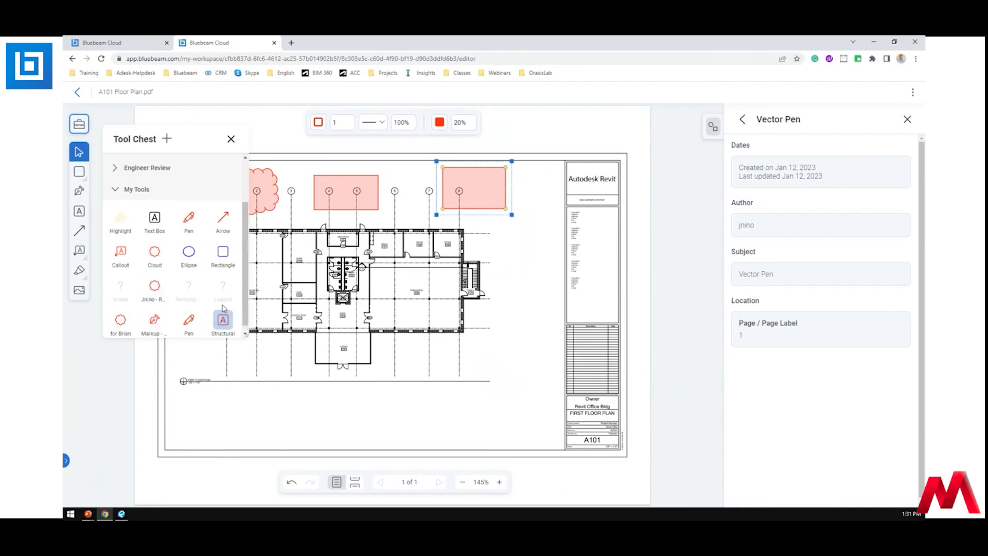
{"action": "scroll", "coordinate": [169, 297], "scroll_direction": "down", "scroll_amount": 2}
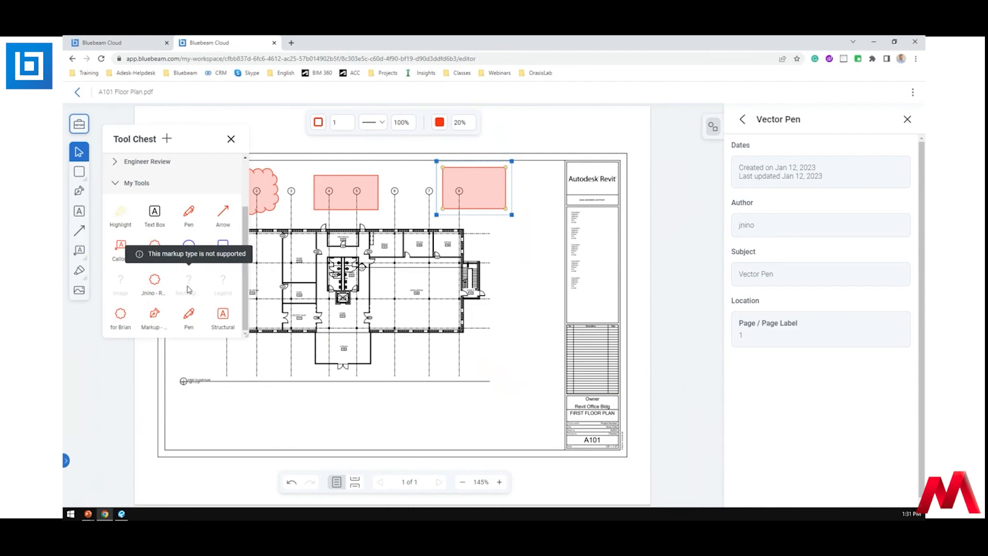
{"action": "key", "text": "ctrl"}
{"action": "key", "text": "ctrl"}
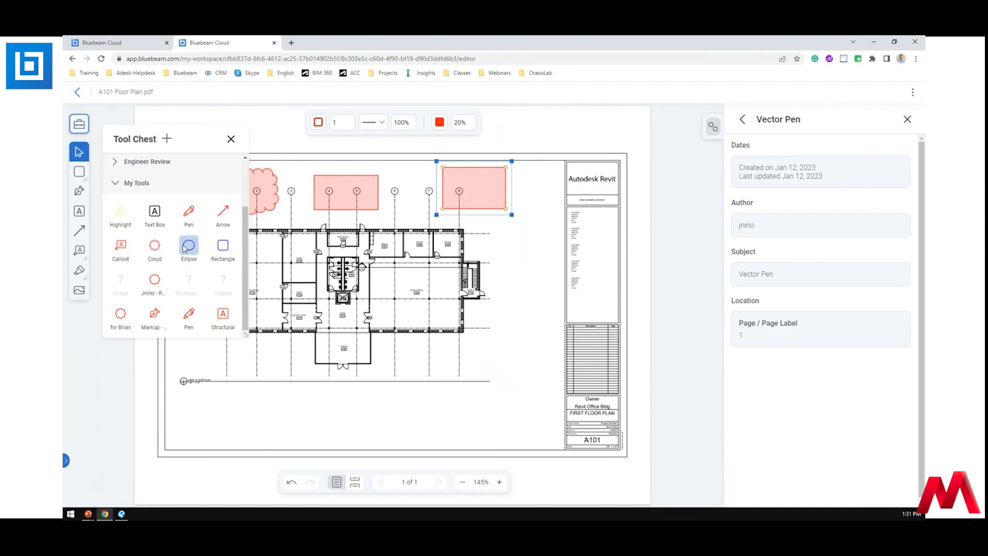
{"action": "scroll", "coordinate": [185, 249], "scroll_direction": "up", "scroll_amount": 2}
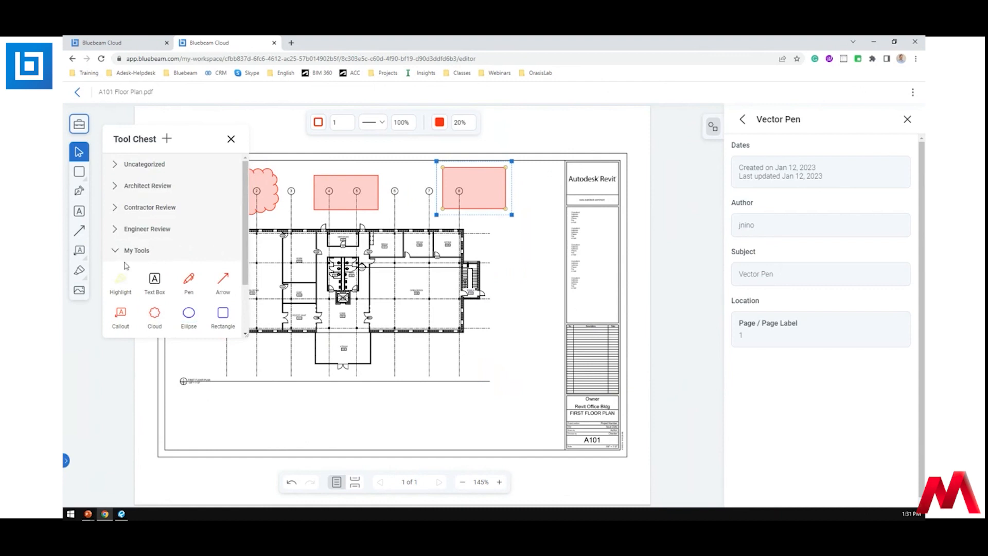
Expand the Engineer Review, Contractor Review and Architect Review tool sets and examine their tools, including Elevation.
{"action": "left_click", "coordinate": [115, 229]}
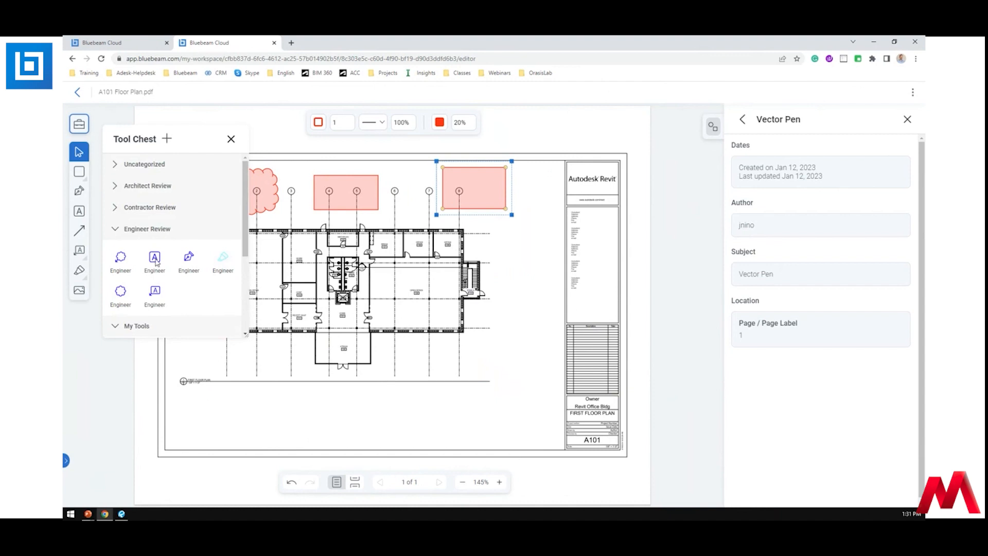
{"action": "left_click", "coordinate": [114, 208]}
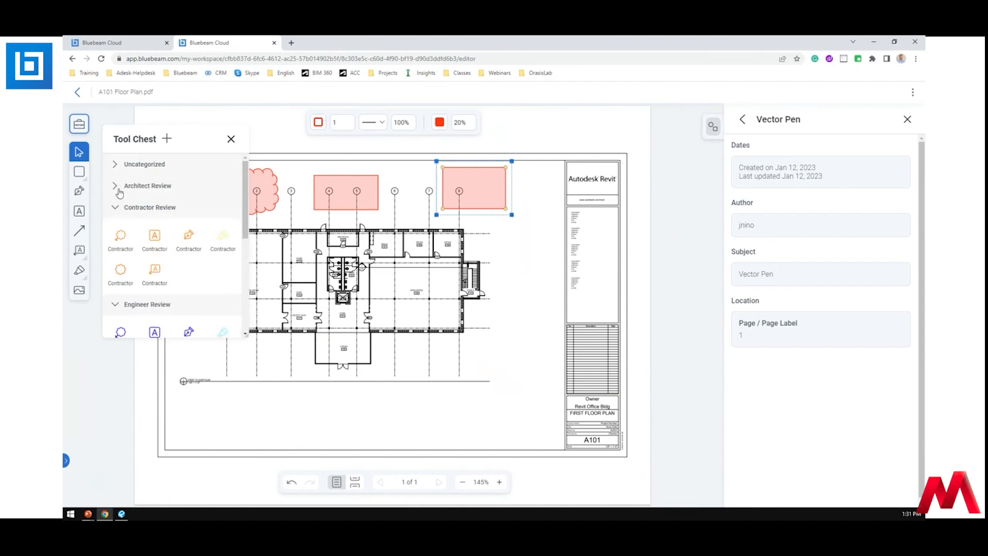
{"action": "left_click", "coordinate": [117, 187]}
{"action": "left_click", "coordinate": [189, 247]}
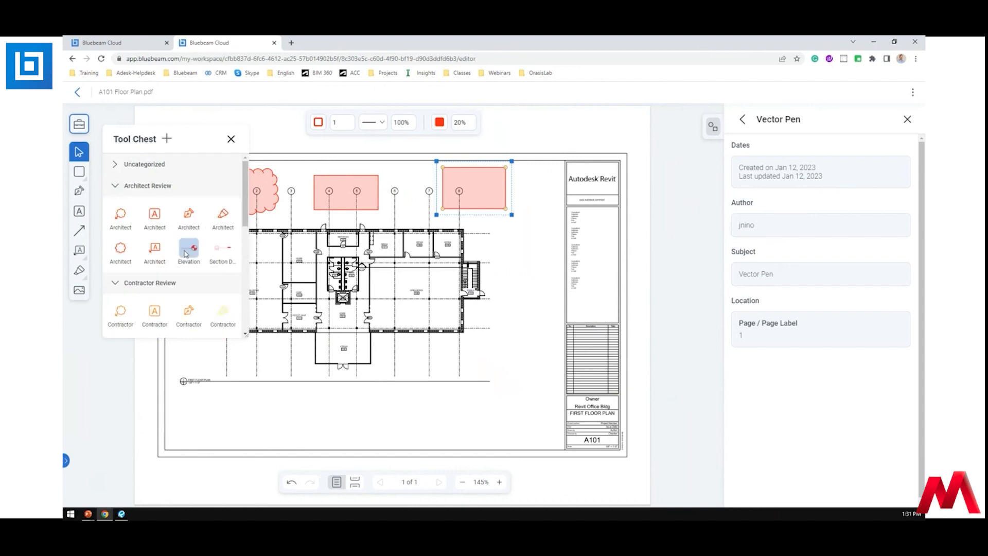
Place the Elevation symbol near the floor plan's lower-right corner and the Section Detail symbol below the plan's entrance.
{"action": "left_click", "coordinate": [453, 353]}
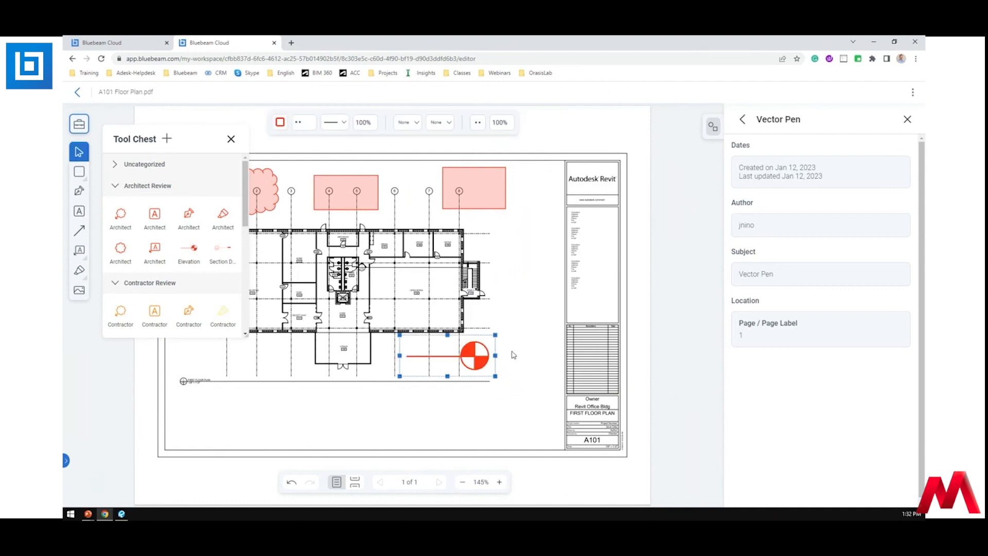
{"action": "left_click", "coordinate": [223, 248]}
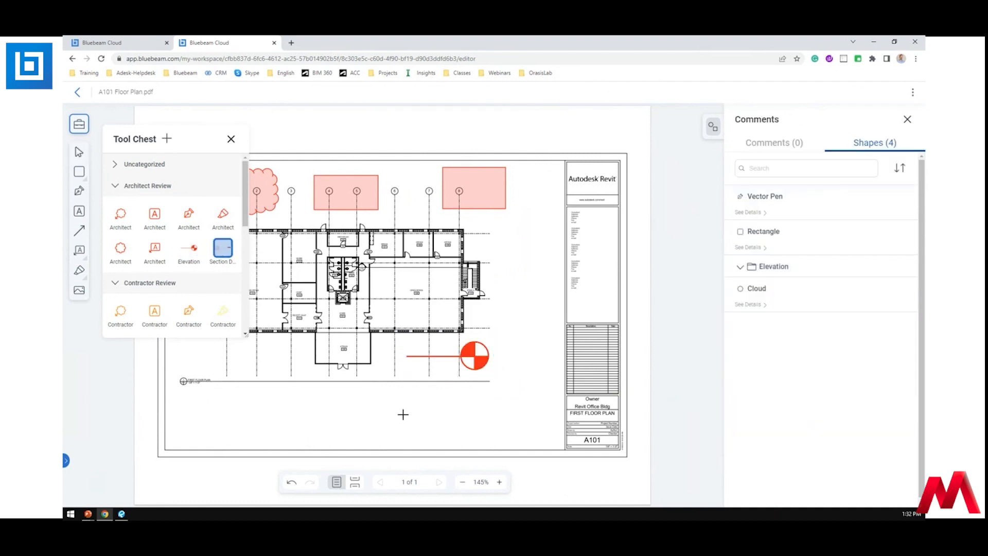
{"action": "left_click", "coordinate": [378, 413]}
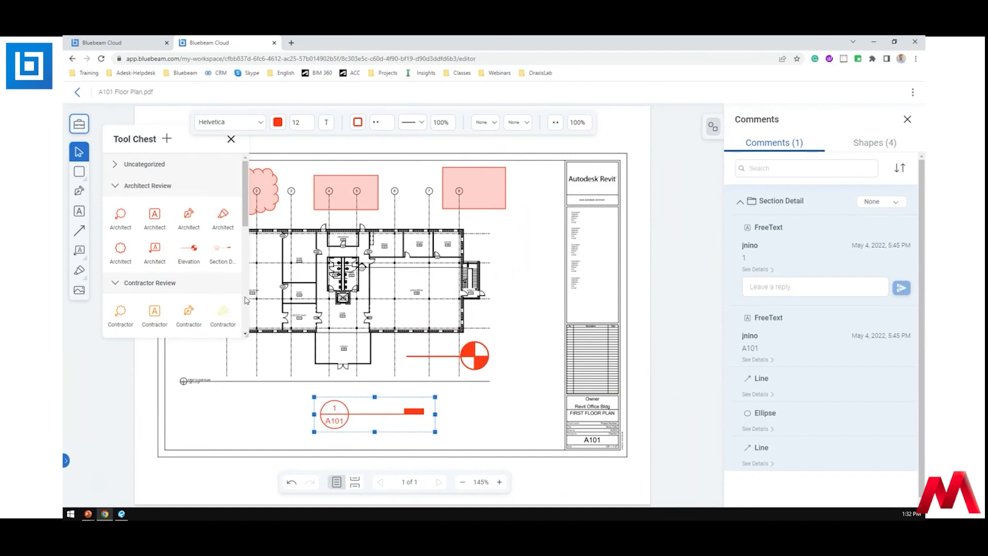
Expand the Uncategorized tool set to check its contents, deselect the section symbol and close the Tool Chest.
{"action": "left_click", "coordinate": [115, 164]}
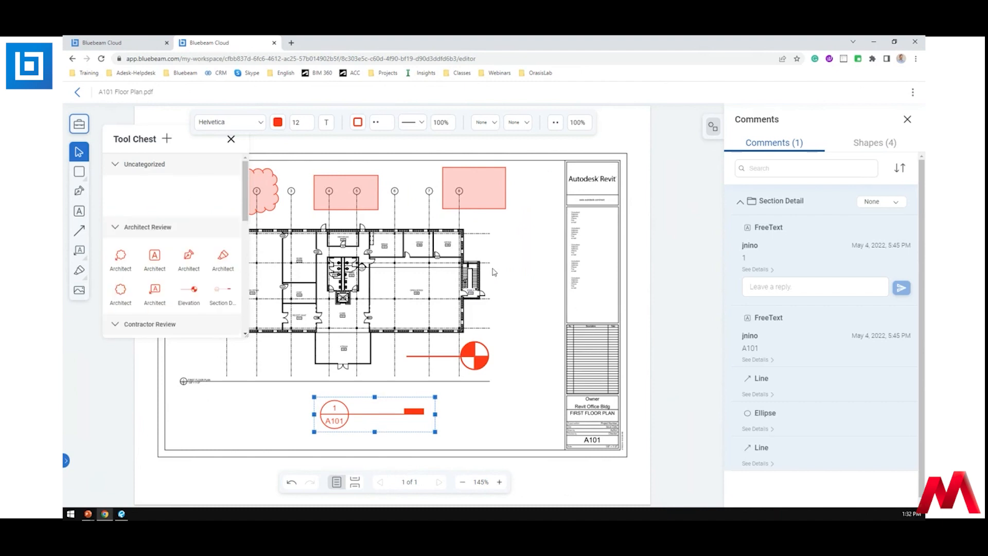
{"action": "left_click", "coordinate": [516, 275]}
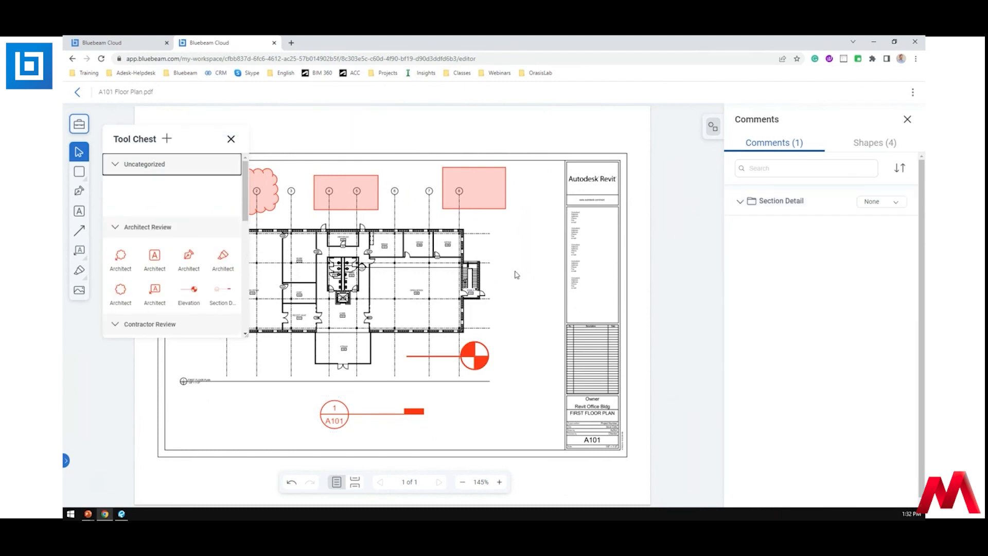
{"action": "left_click", "coordinate": [231, 139]}
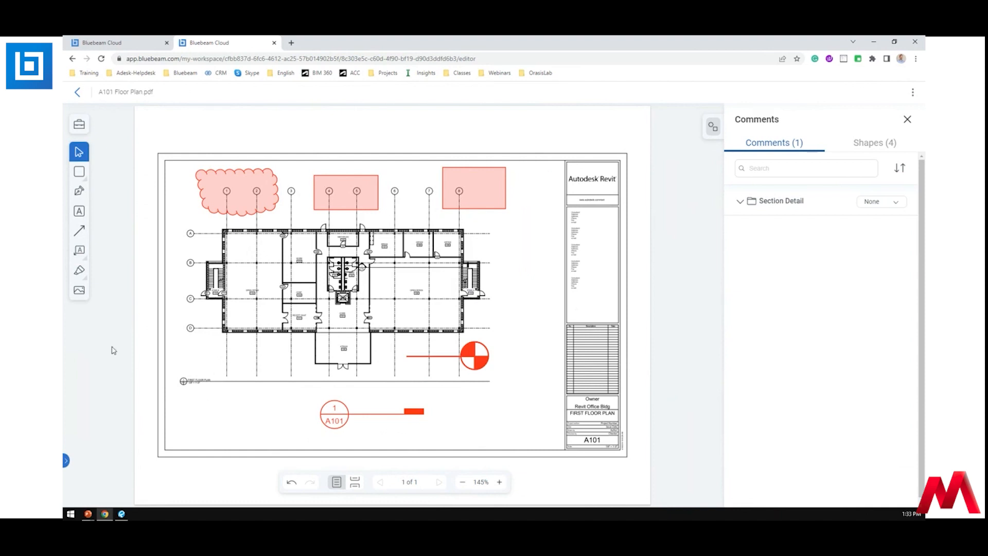
View the cloud markup's entry among the shapes and the sheet's page thumbnails, and close the comments list and clear the selection.
{"action": "left_click", "coordinate": [246, 216]}
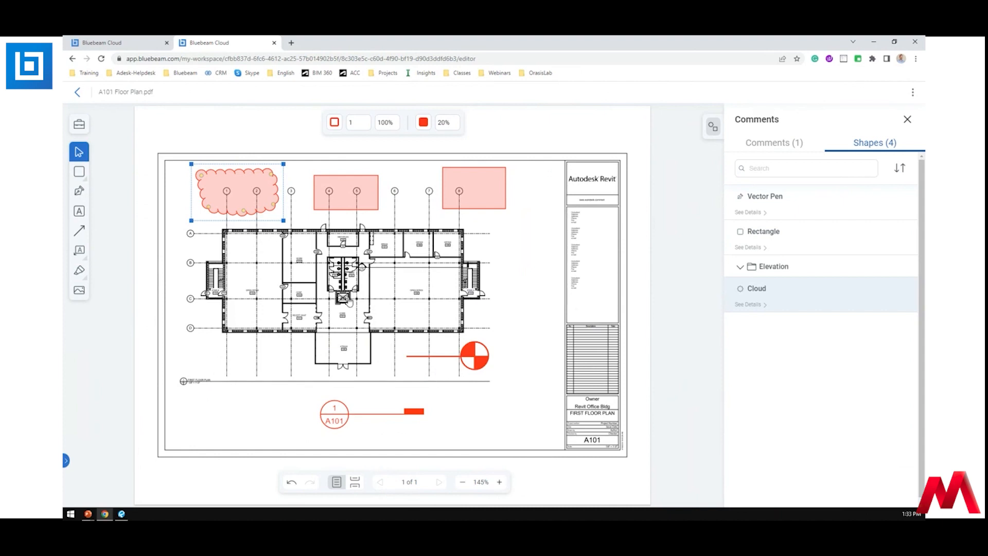
{"action": "left_click", "coordinate": [65, 460]}
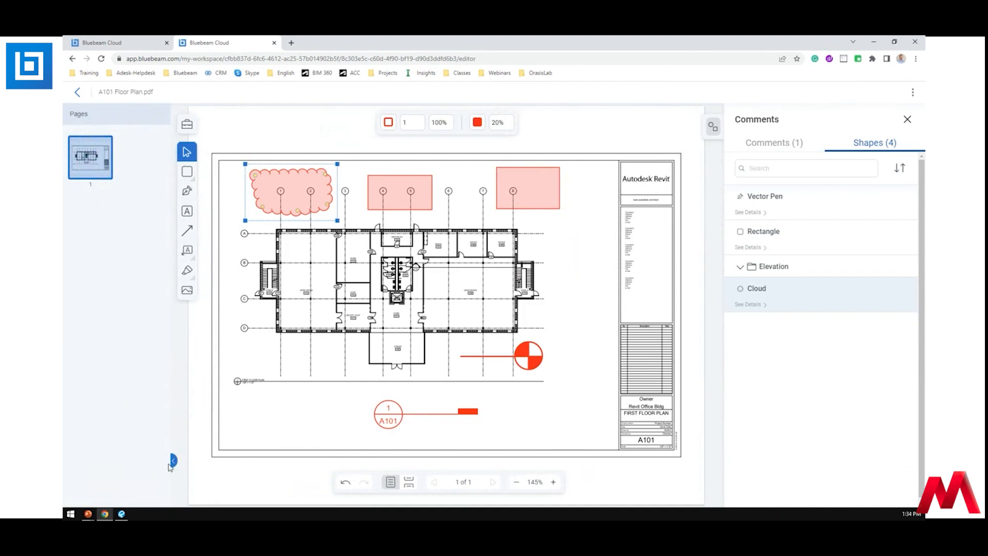
{"action": "left_click", "coordinate": [173, 461]}
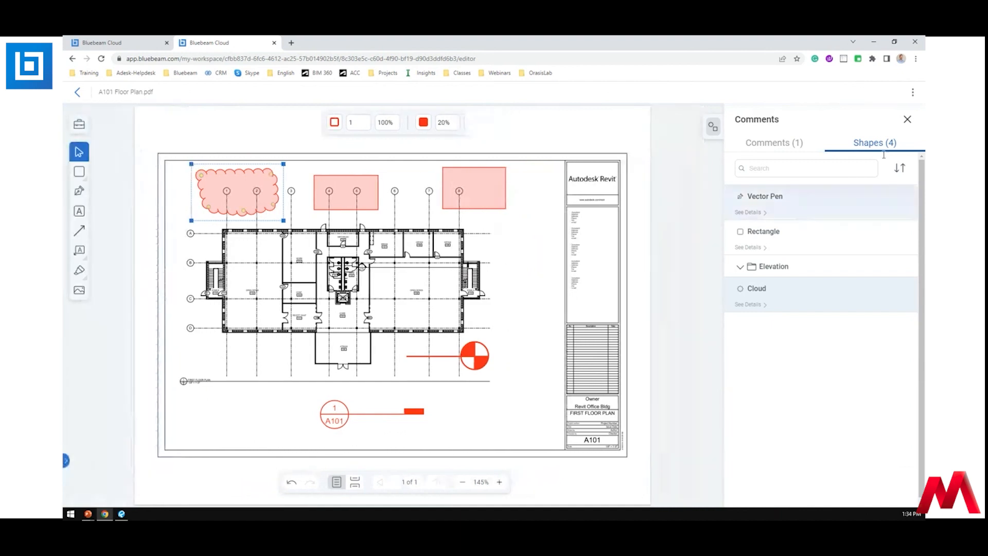
{"action": "left_click", "coordinate": [906, 121]}
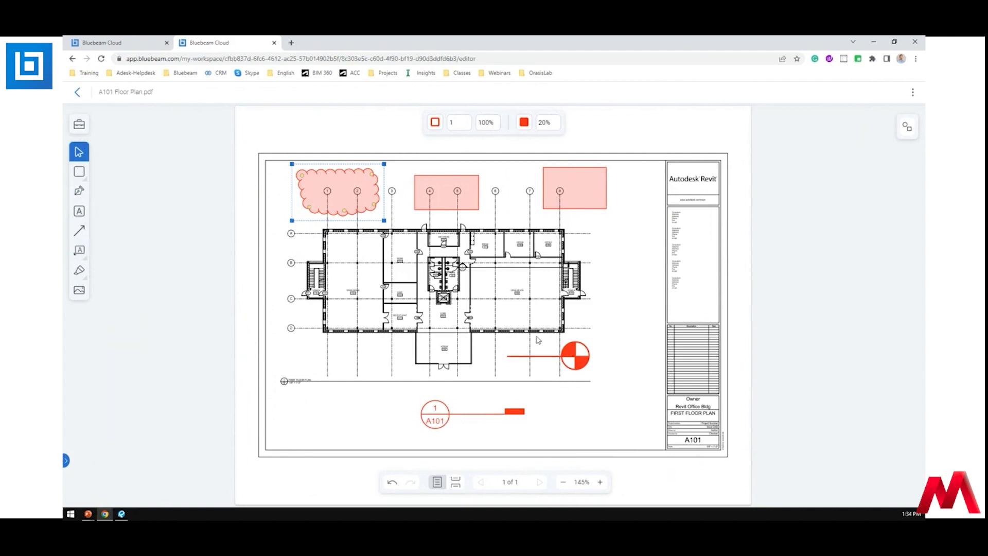
{"action": "left_click", "coordinate": [579, 317]}
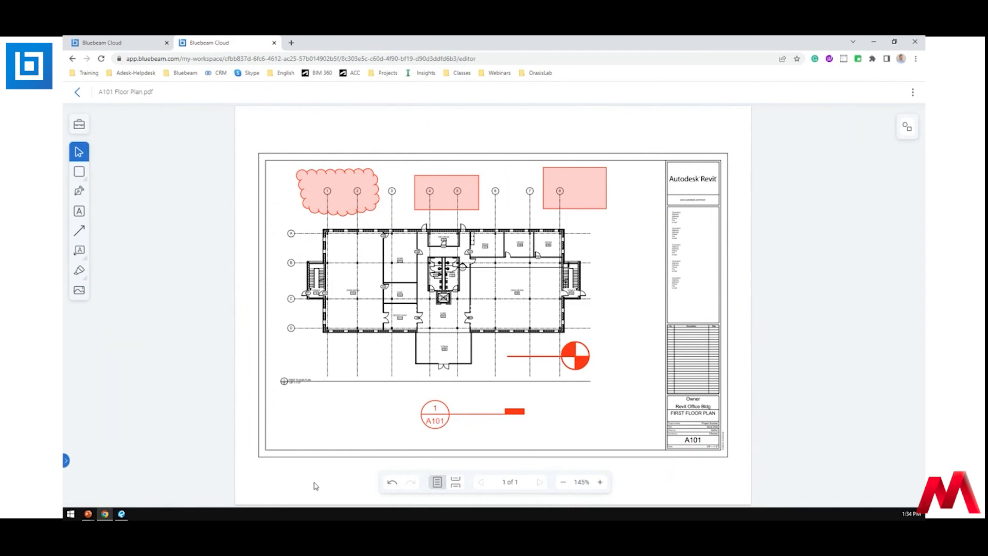
Switch to Bluebeam Revu, view the measurement scale settings for sheet E3.02, and return to the A101 floor plan in Bluebeam Cloud.
{"action": "left_click", "coordinate": [121, 514]}
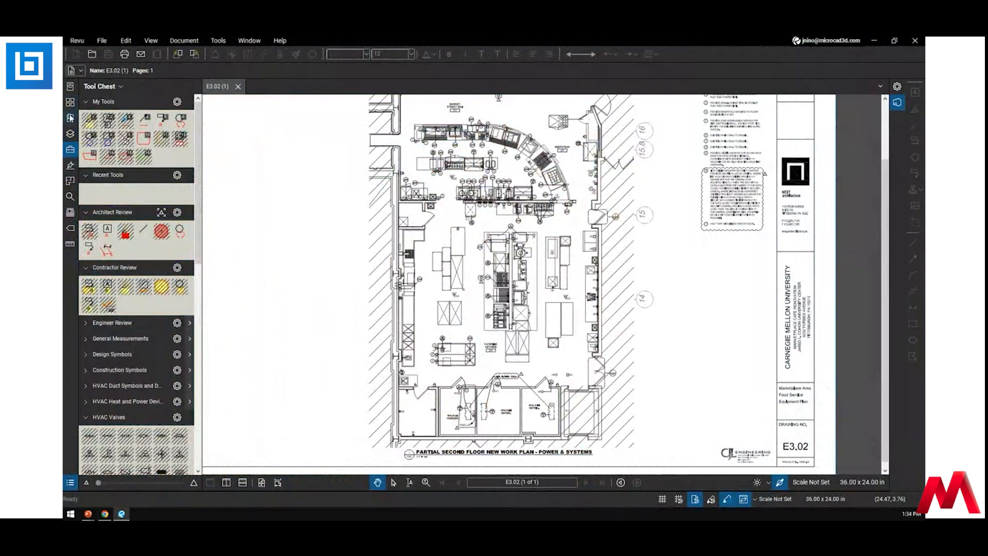
{"action": "left_click", "coordinate": [70, 244]}
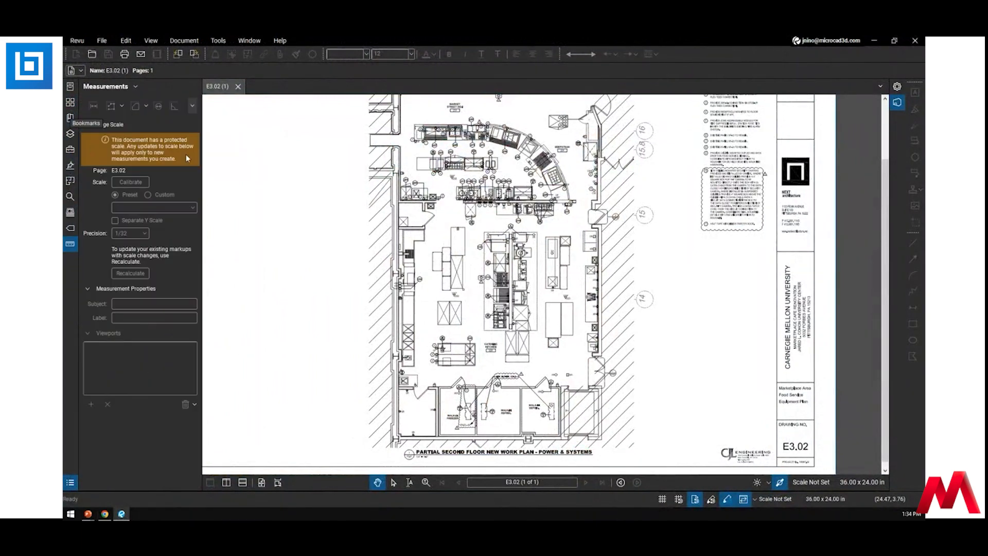
{"action": "left_click", "coordinate": [875, 41]}
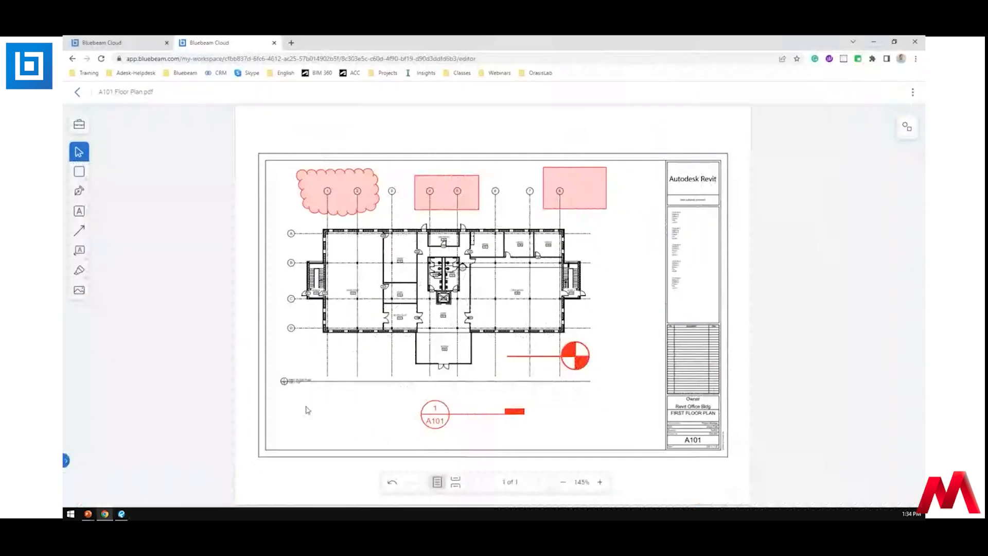